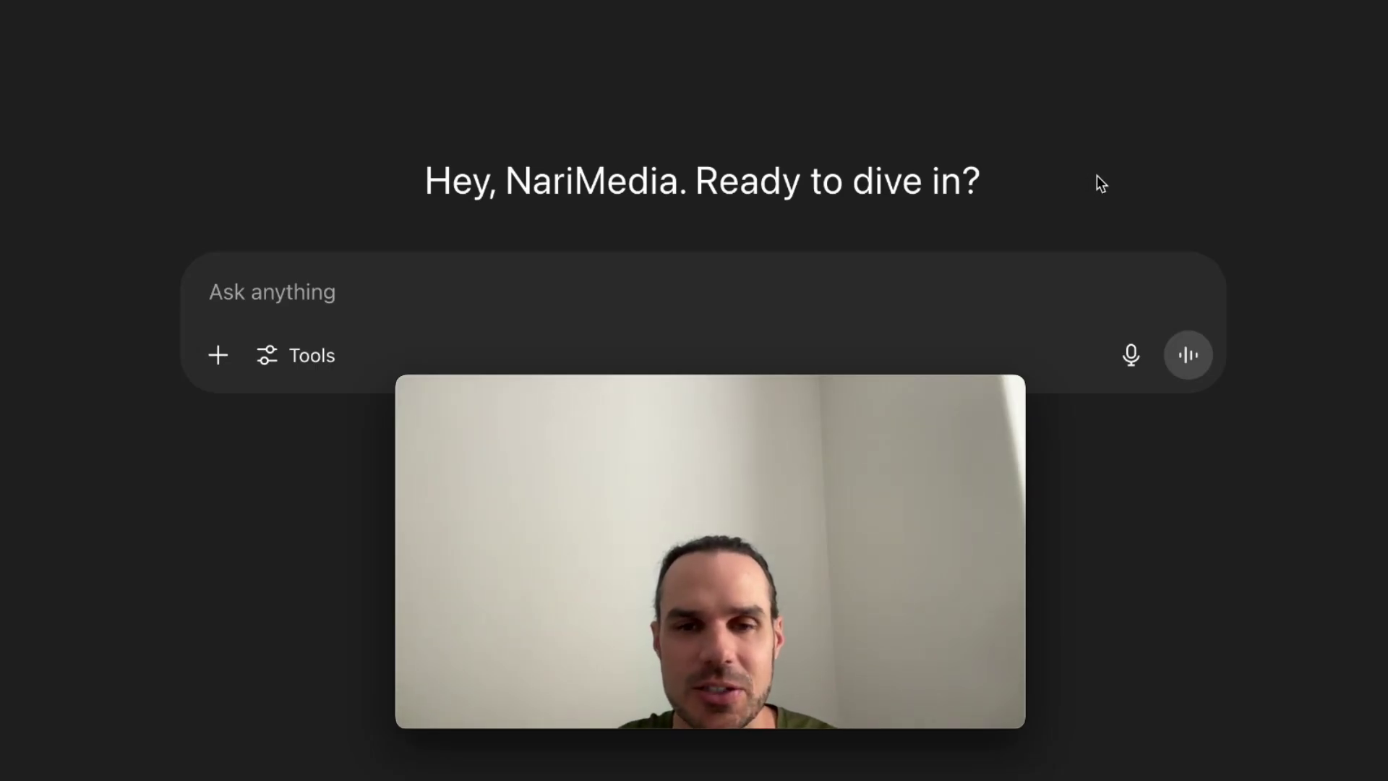
Dictate a chat prompt by voice and accept the recording.
{"action": "left_click", "coordinate": [1132, 354]}
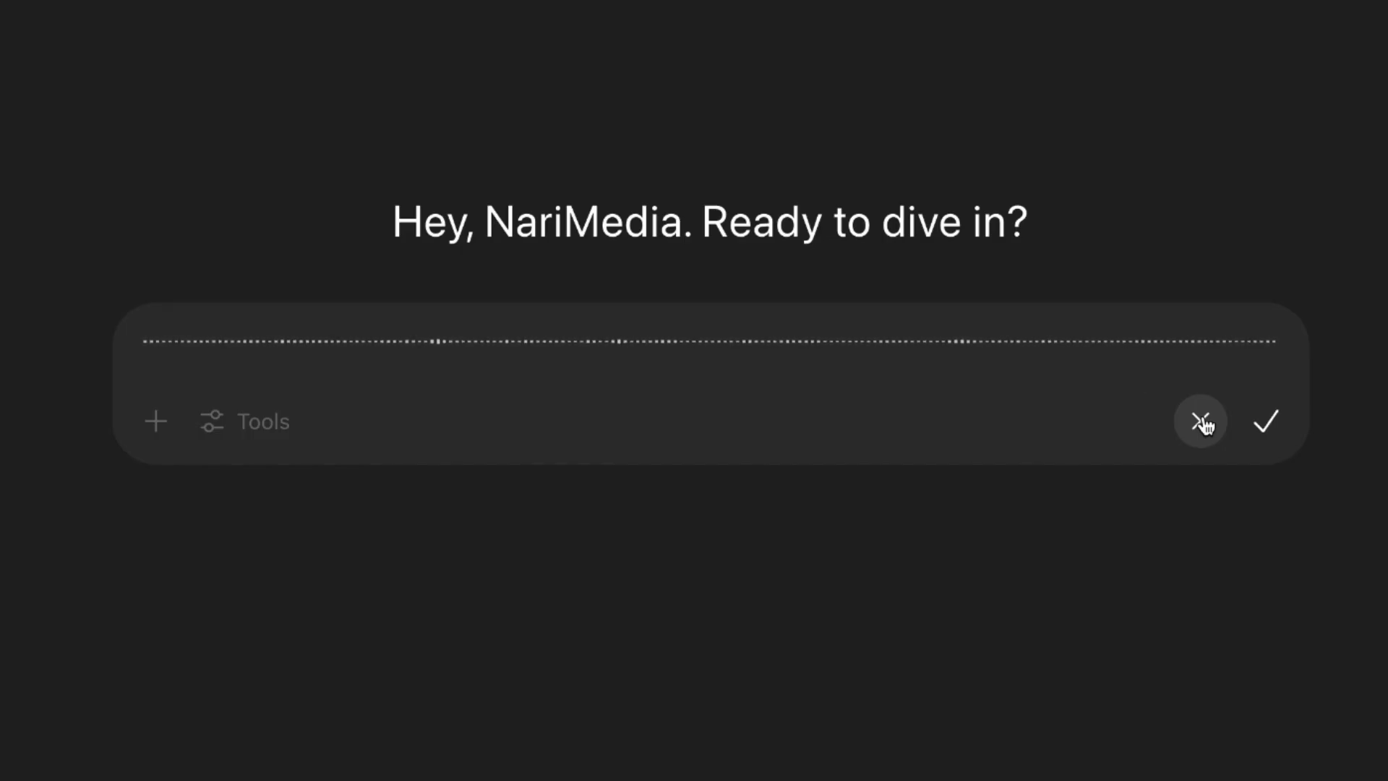
{"action": "left_click", "coordinate": [1280, 428]}
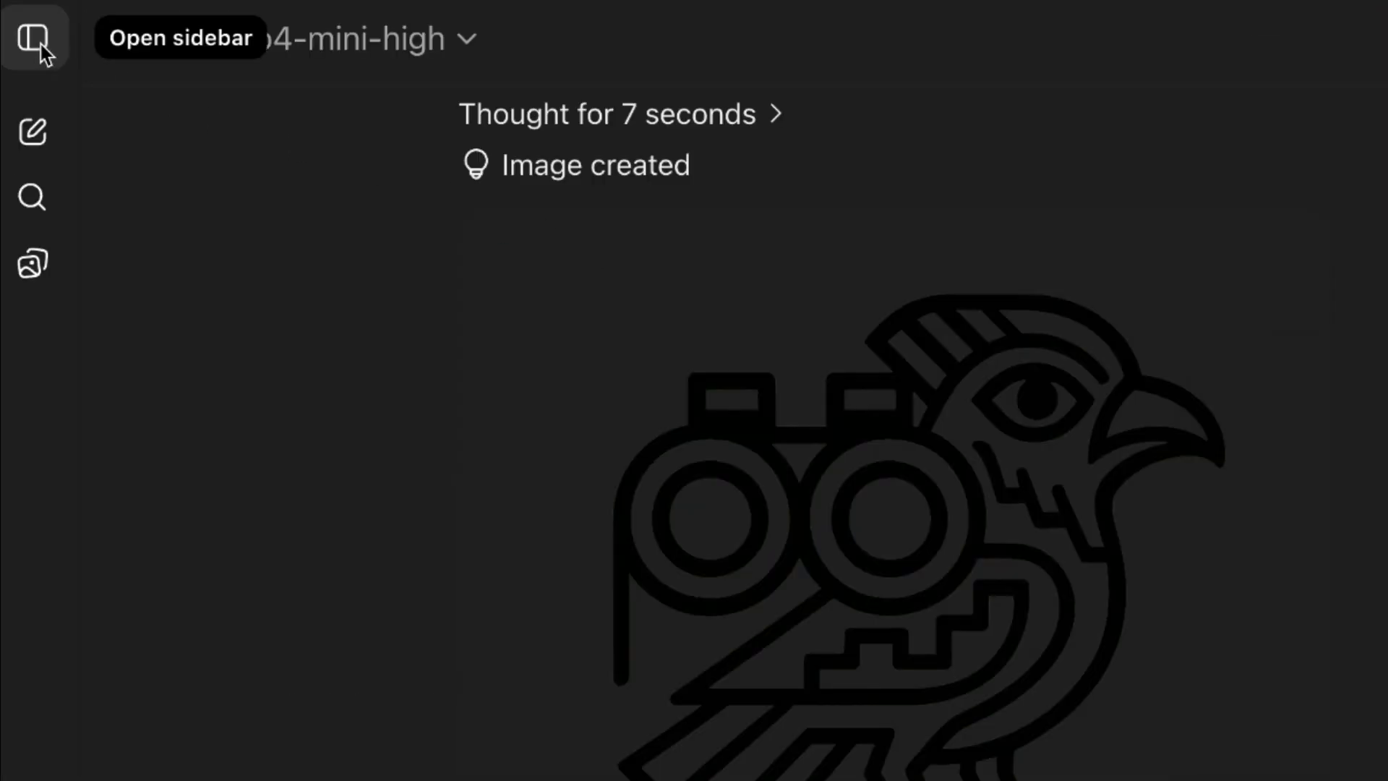
Switch from ChatGPT to Sora, browse the Explore feed and open the Deer Chasing Lion image.
{"action": "left_click", "coordinate": [28, 32]}
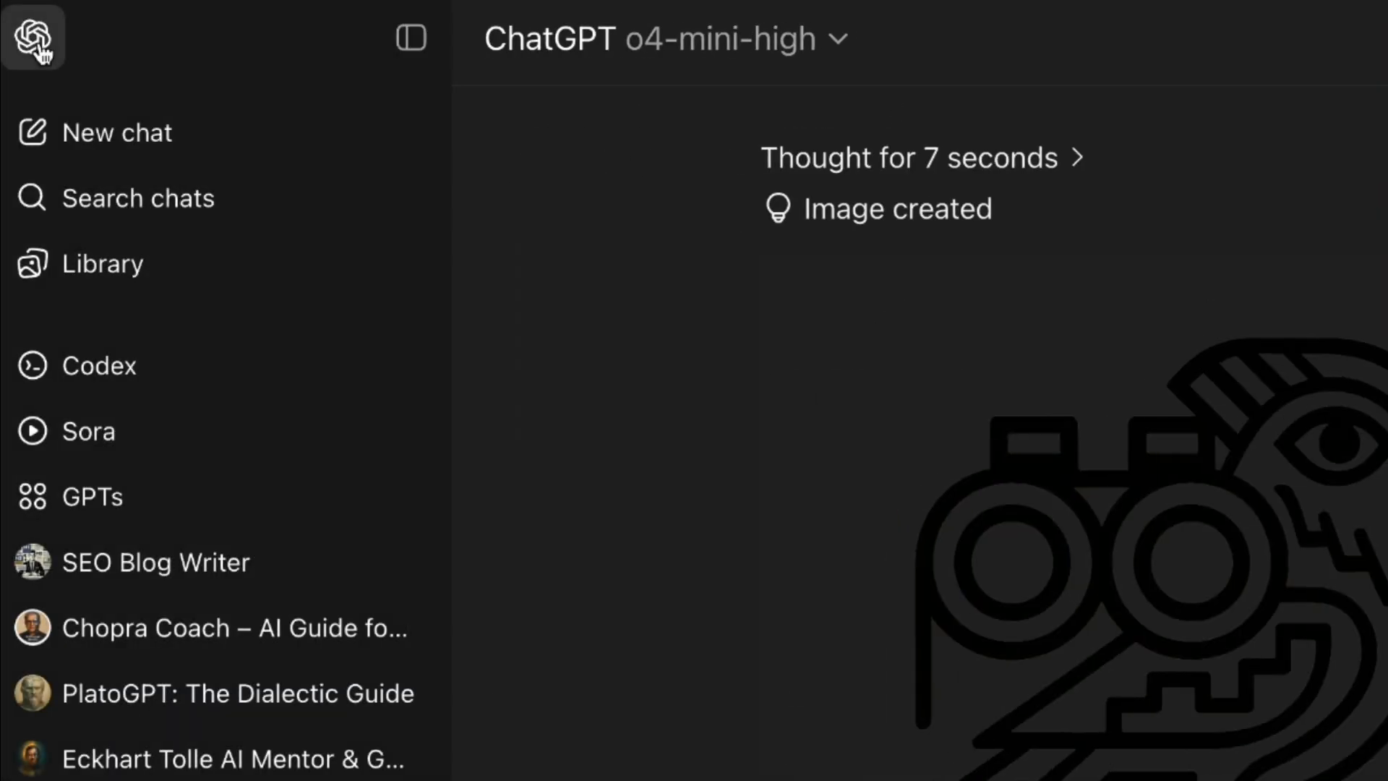
{"action": "left_click", "coordinate": [89, 432]}
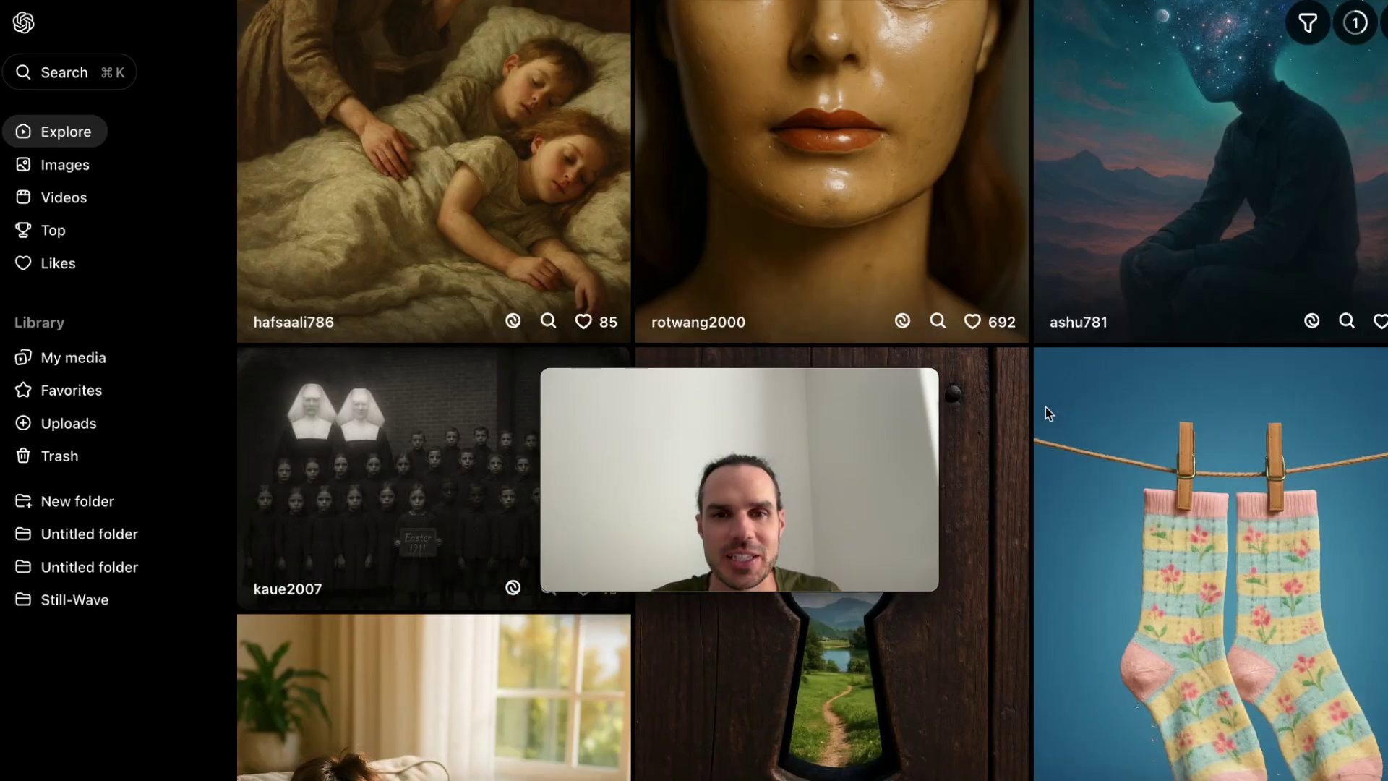
{"action": "scroll", "coordinate": [1045, 413], "scroll_direction": "down", "scroll_amount": 2}
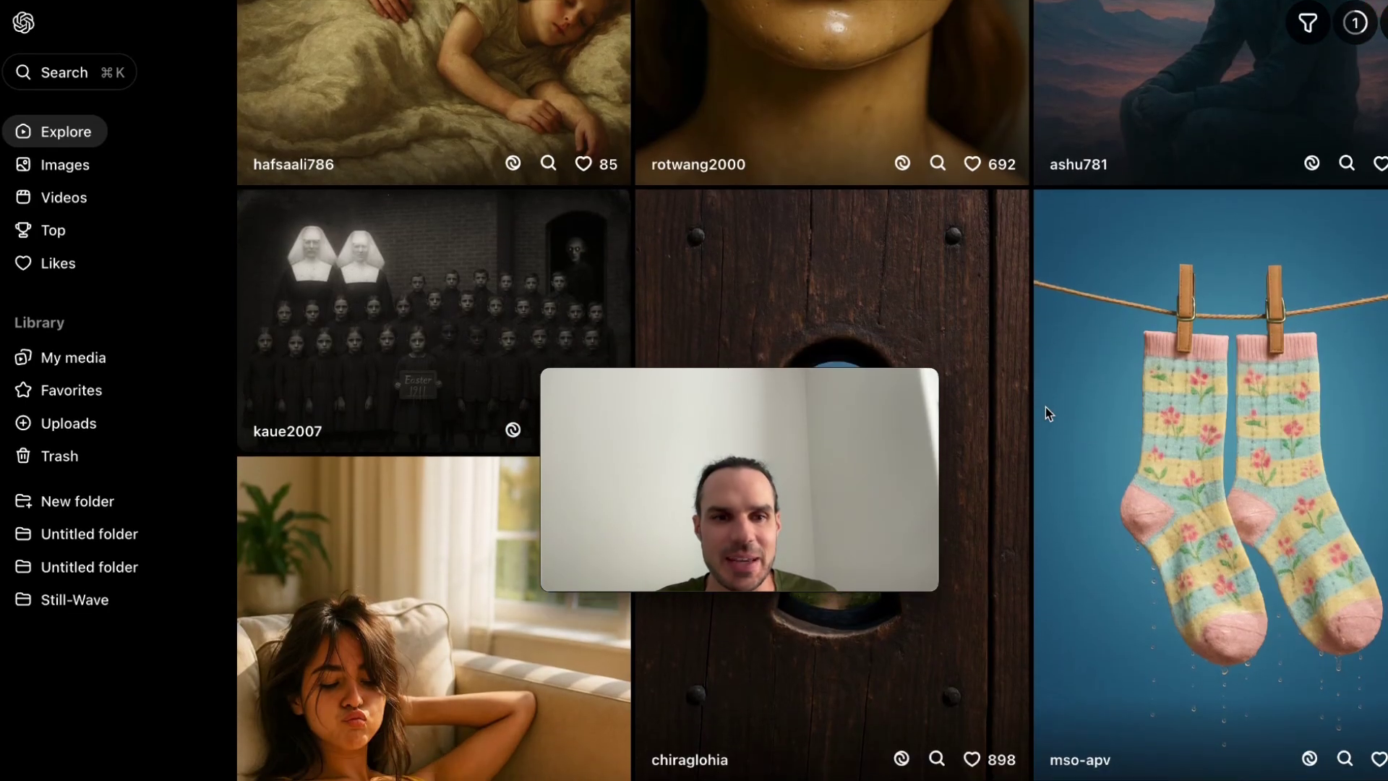
{"action": "scroll", "coordinate": [1048, 413], "scroll_direction": "down", "scroll_amount": 3}
{"action": "scroll", "coordinate": [1046, 413], "scroll_direction": "down", "scroll_amount": 5}
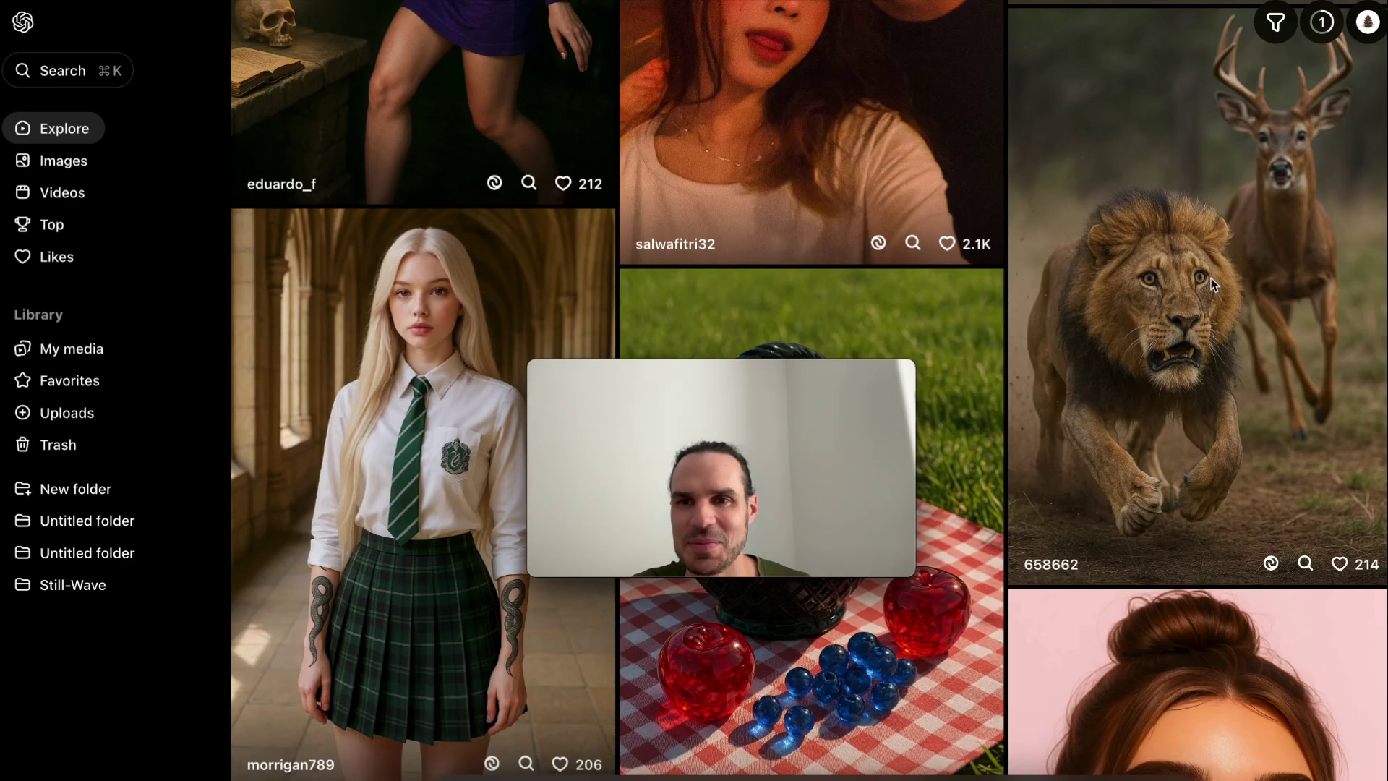
{"action": "left_click", "coordinate": [1203, 275]}
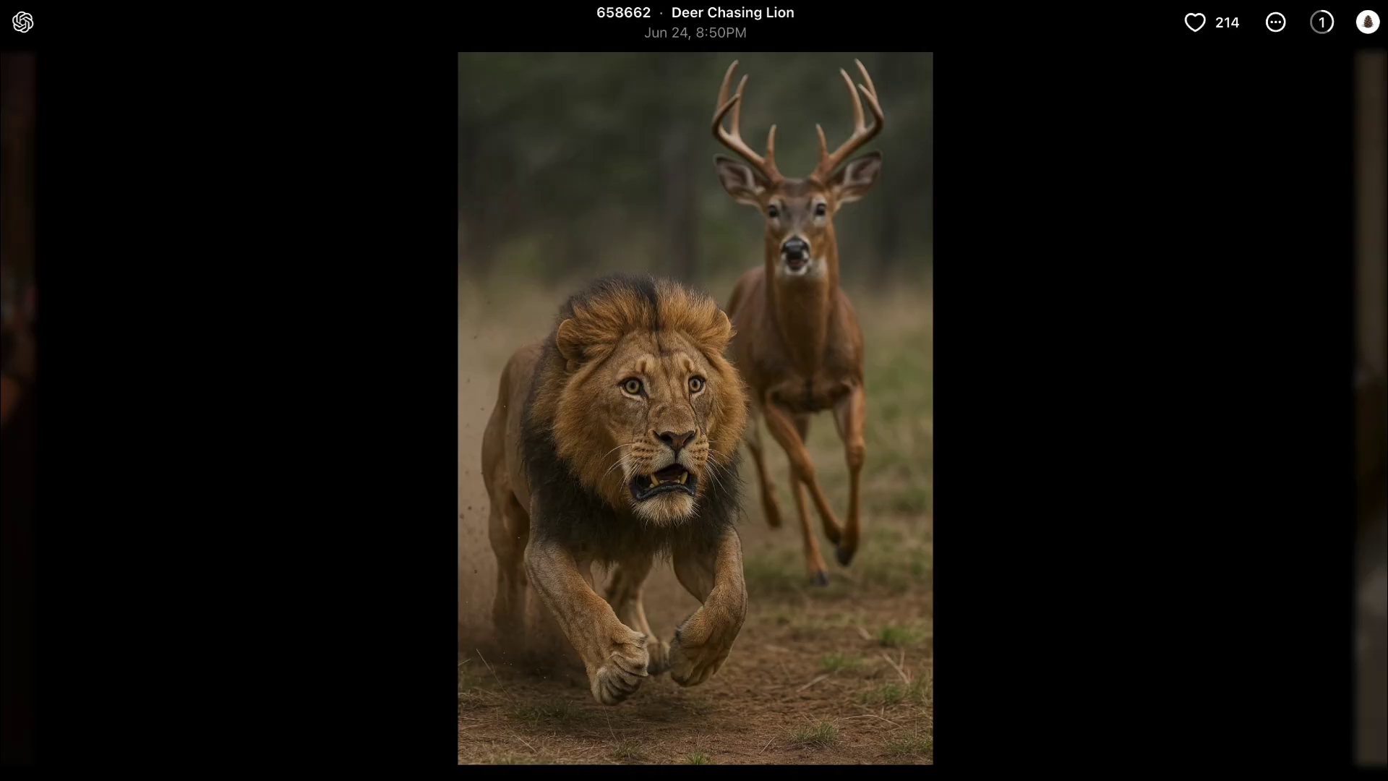
Remix the image by masking the deer and prompting a scruffy black, white and grey street dog with border collie-like markings in its place.
{"action": "left_click", "coordinate": [723, 779]}
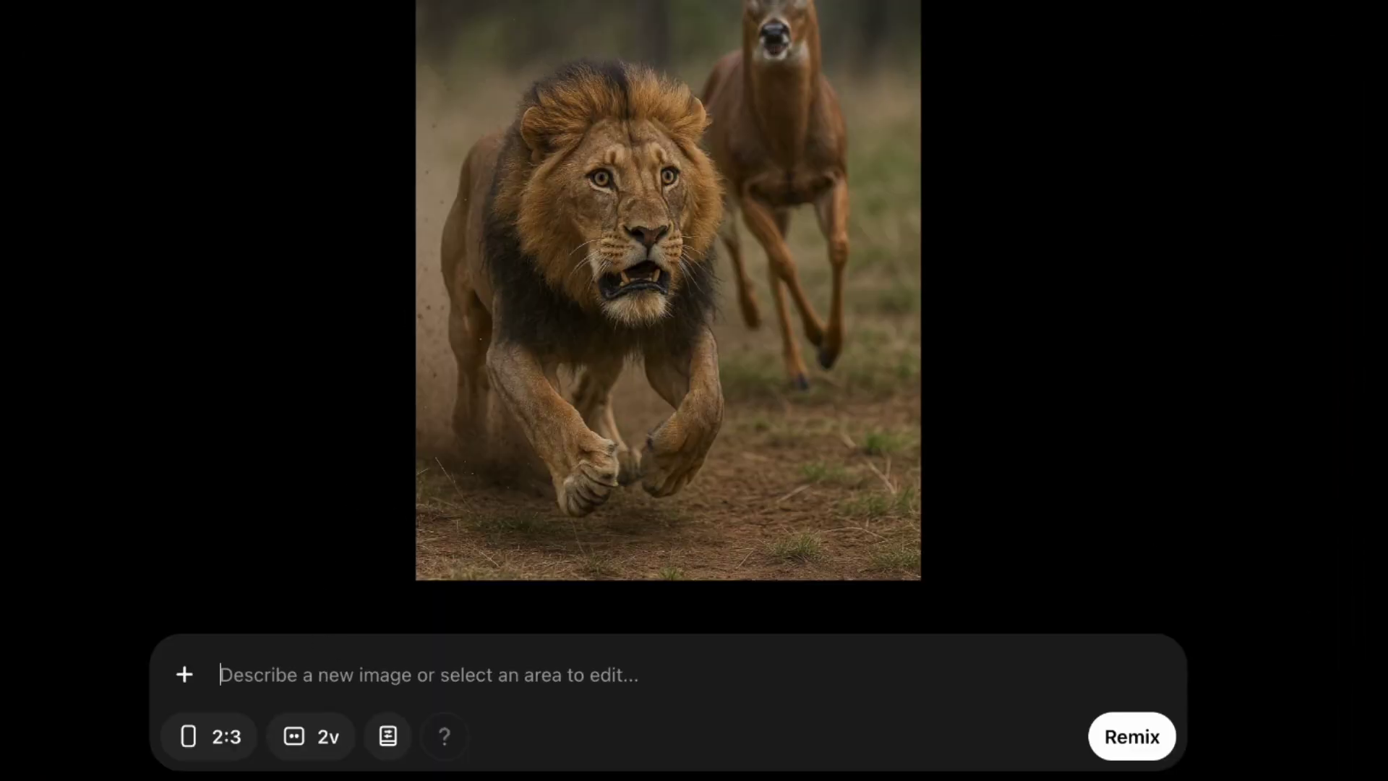
{"action": "left_click_drag", "start_coordinate": [776, 2], "coordinate": [791, 187]}
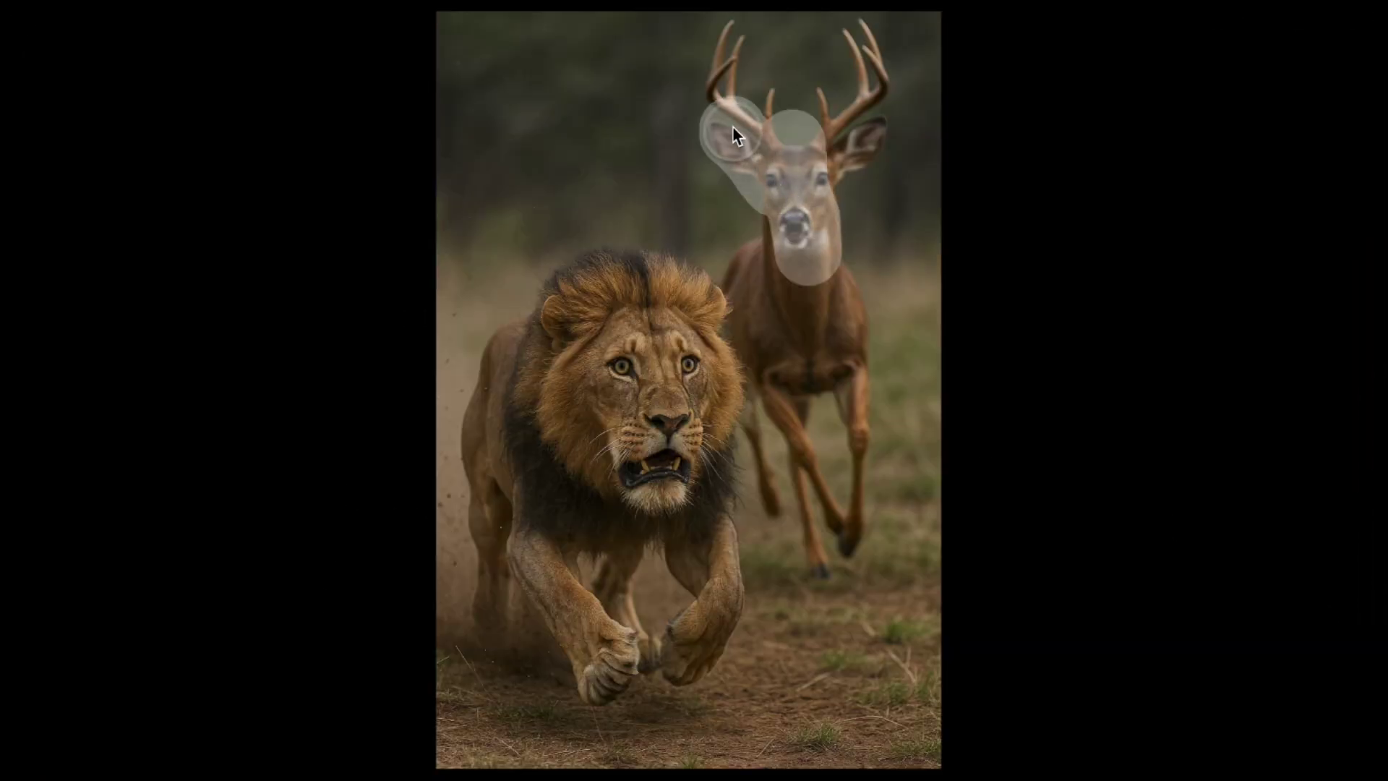
{"action": "mouse_move", "coordinate": [731, 126]}
{"action": "left_mouse_down"}
{"action": "mouse_move", "coordinate": [716, 45]}
{"action": "mouse_move", "coordinate": [839, 134]}
{"action": "mouse_move", "coordinate": [860, 42]}
{"action": "left_mouse_up"}
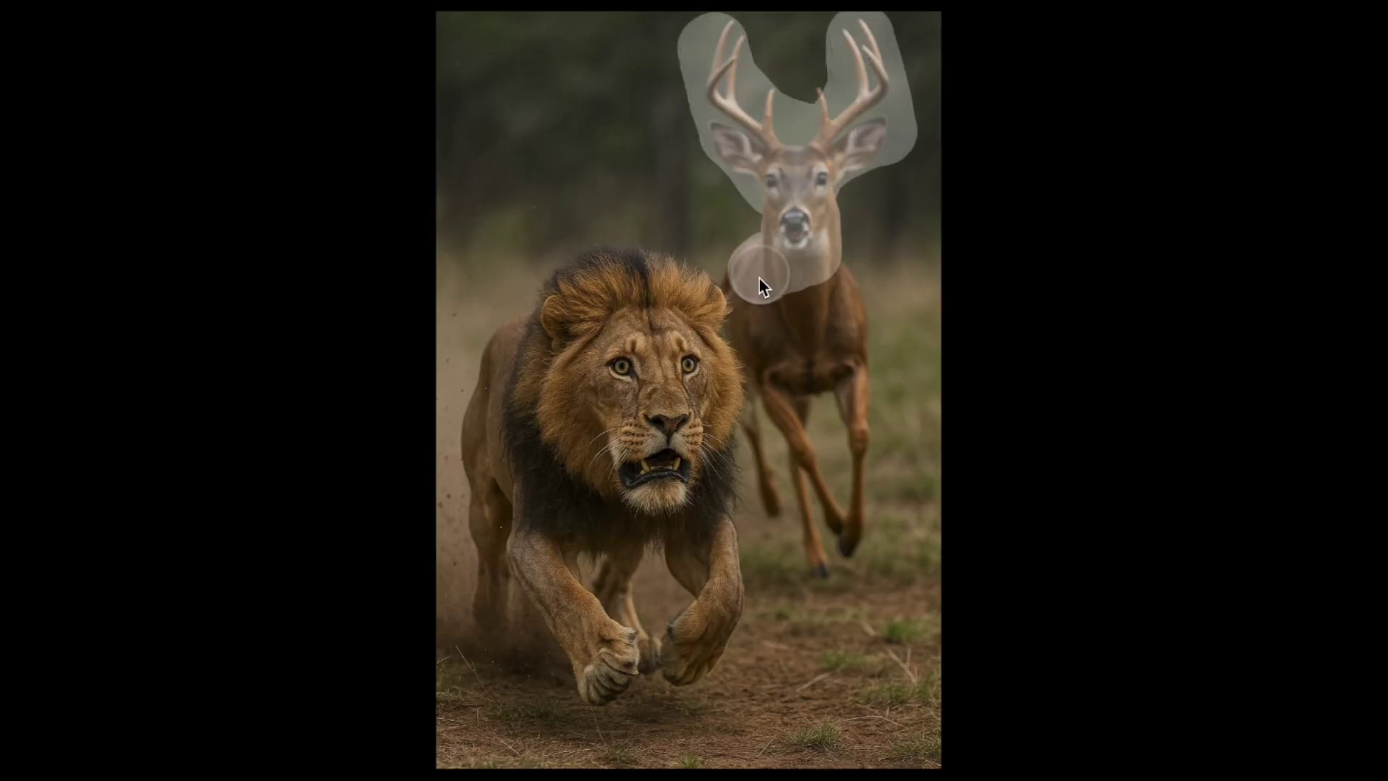
{"action": "left_click_drag", "start_coordinate": [769, 380], "coordinate": [821, 509]}
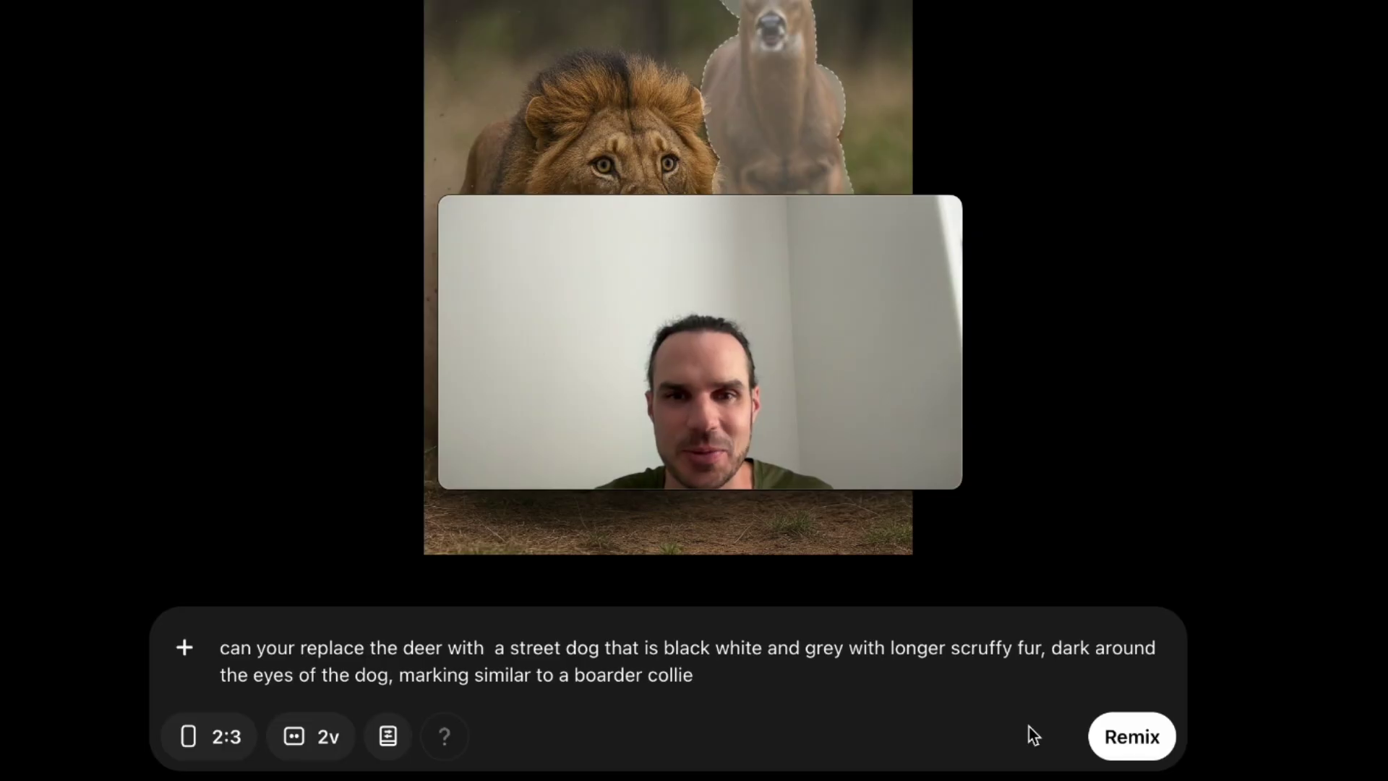
{"action": "left_click", "coordinate": [1121, 744]}
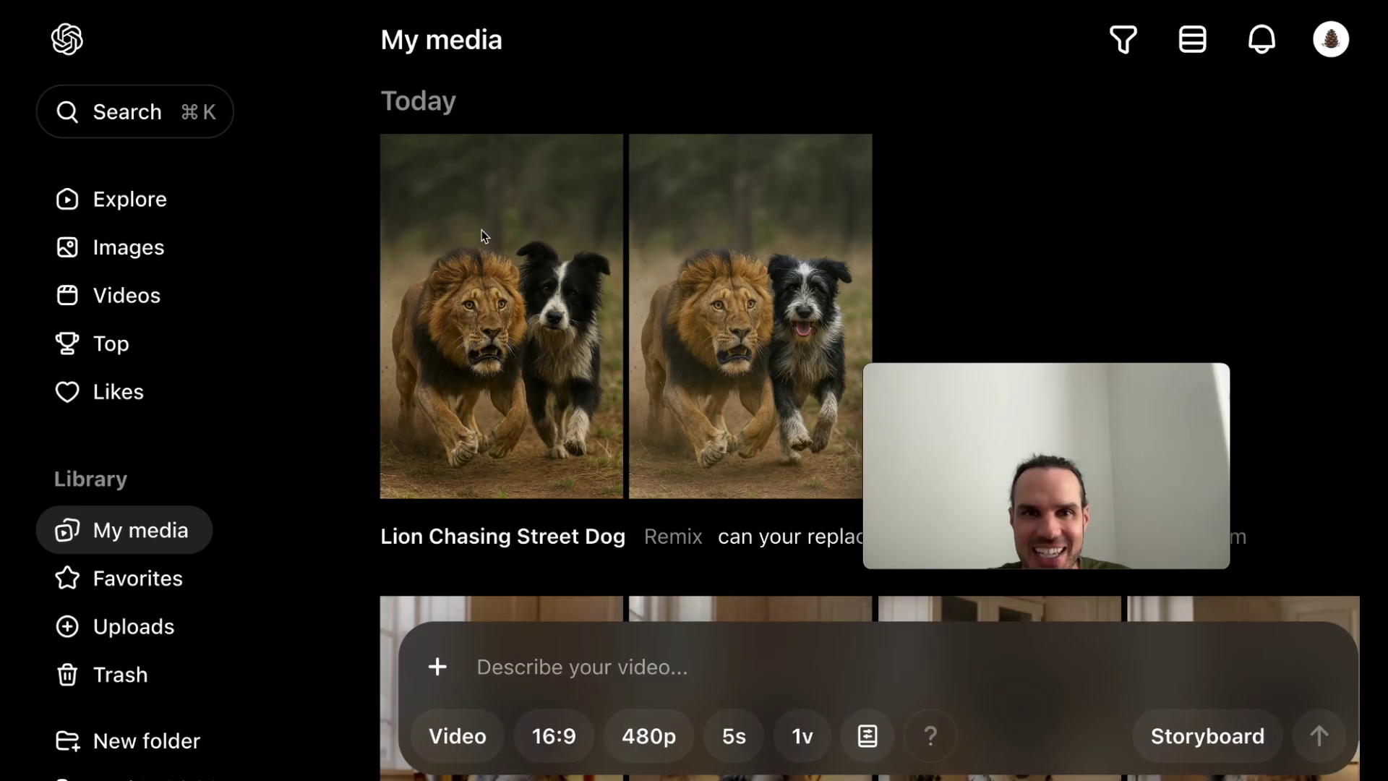
Start a video from the second lion-and-dog remix, prompting "make the street dog chase the lion dust flying up behind in a extreme hunting chase".
{"action": "left_click", "coordinate": [752, 301]}
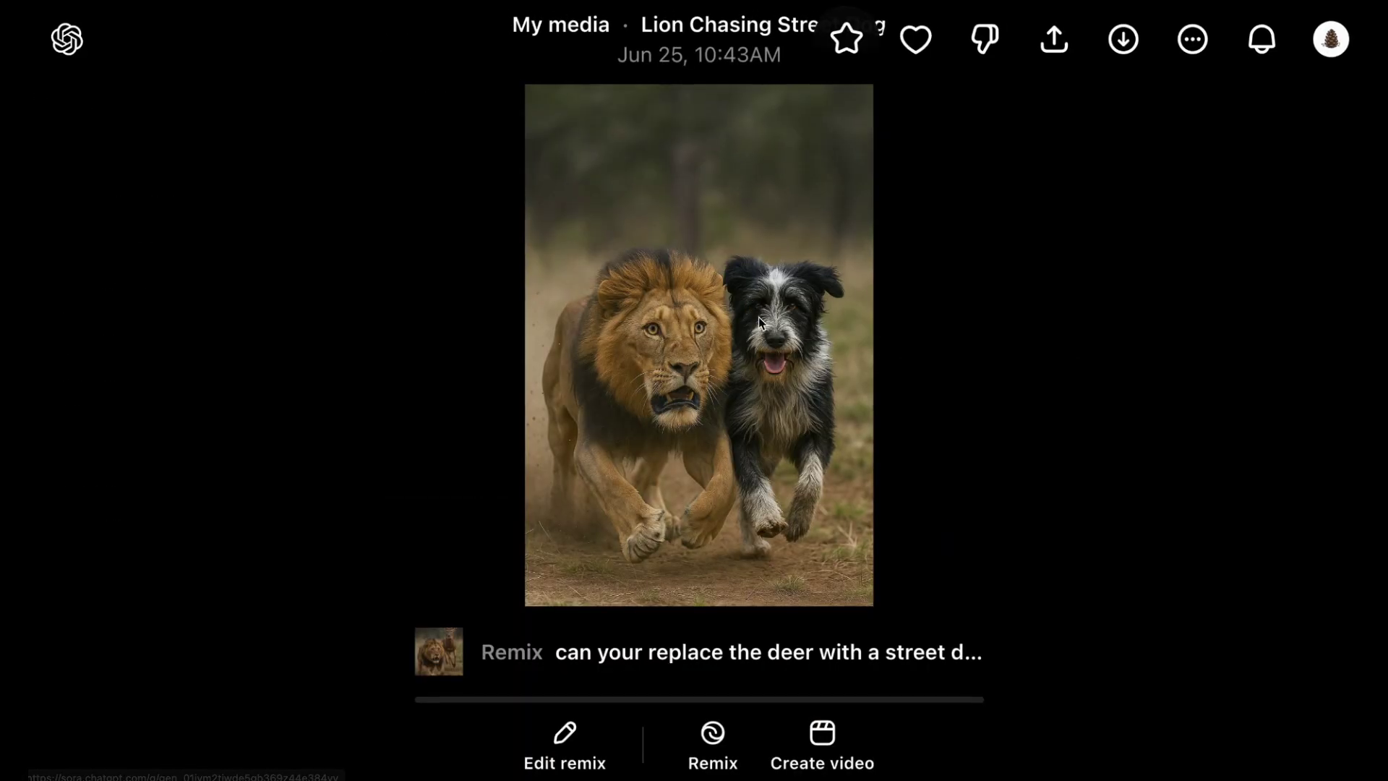
{"action": "left_click", "coordinate": [821, 747]}
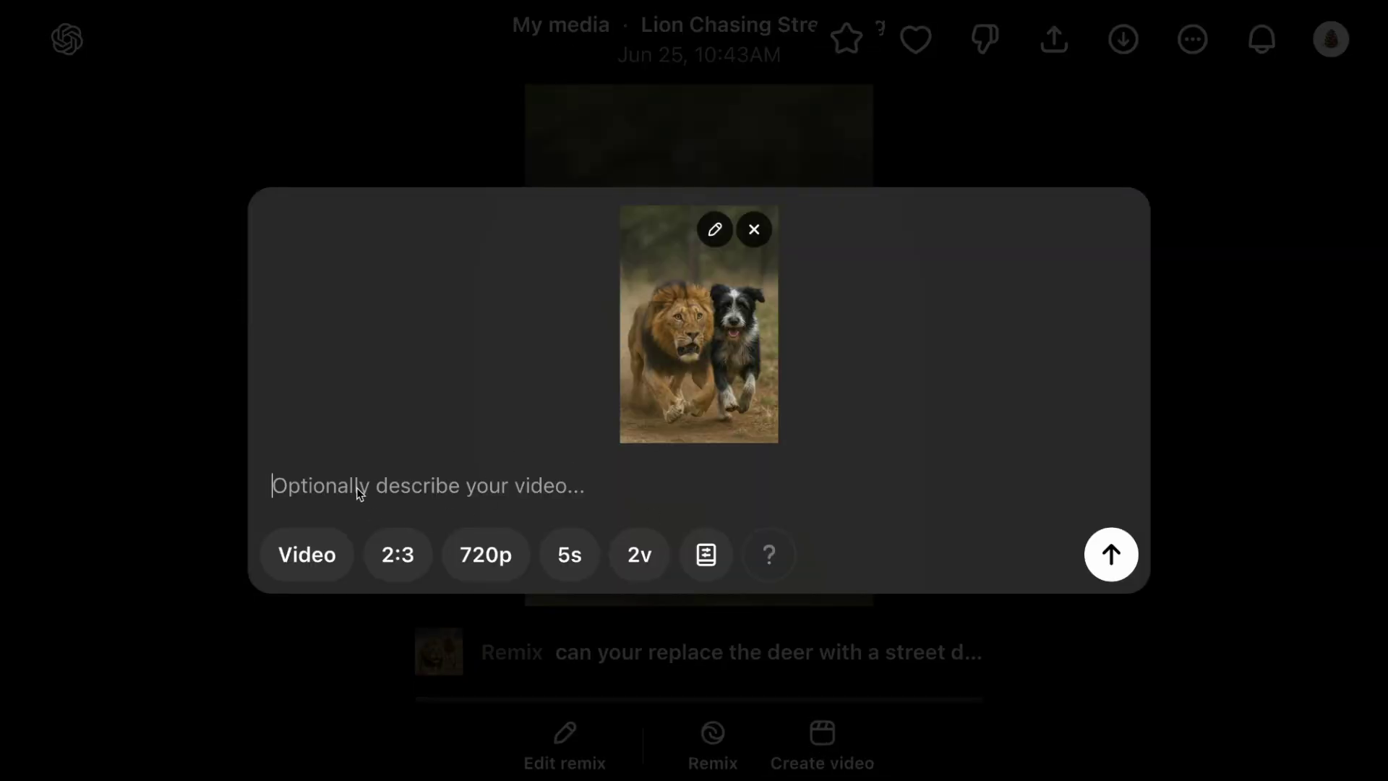
{"action": "type", "text": "make the street dog chase the lion dust flying up behind in a extreme hunting"}
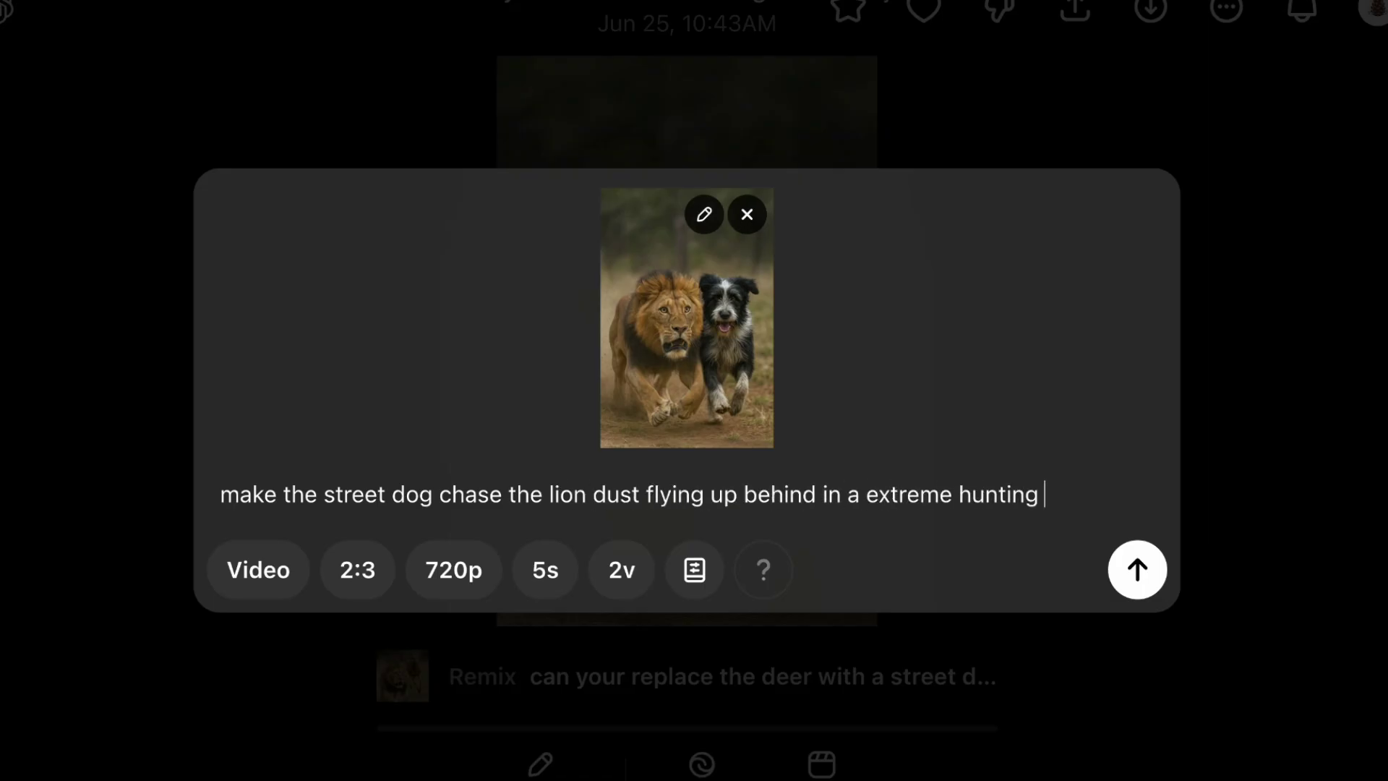
{"action": "type", "text": "chase"}
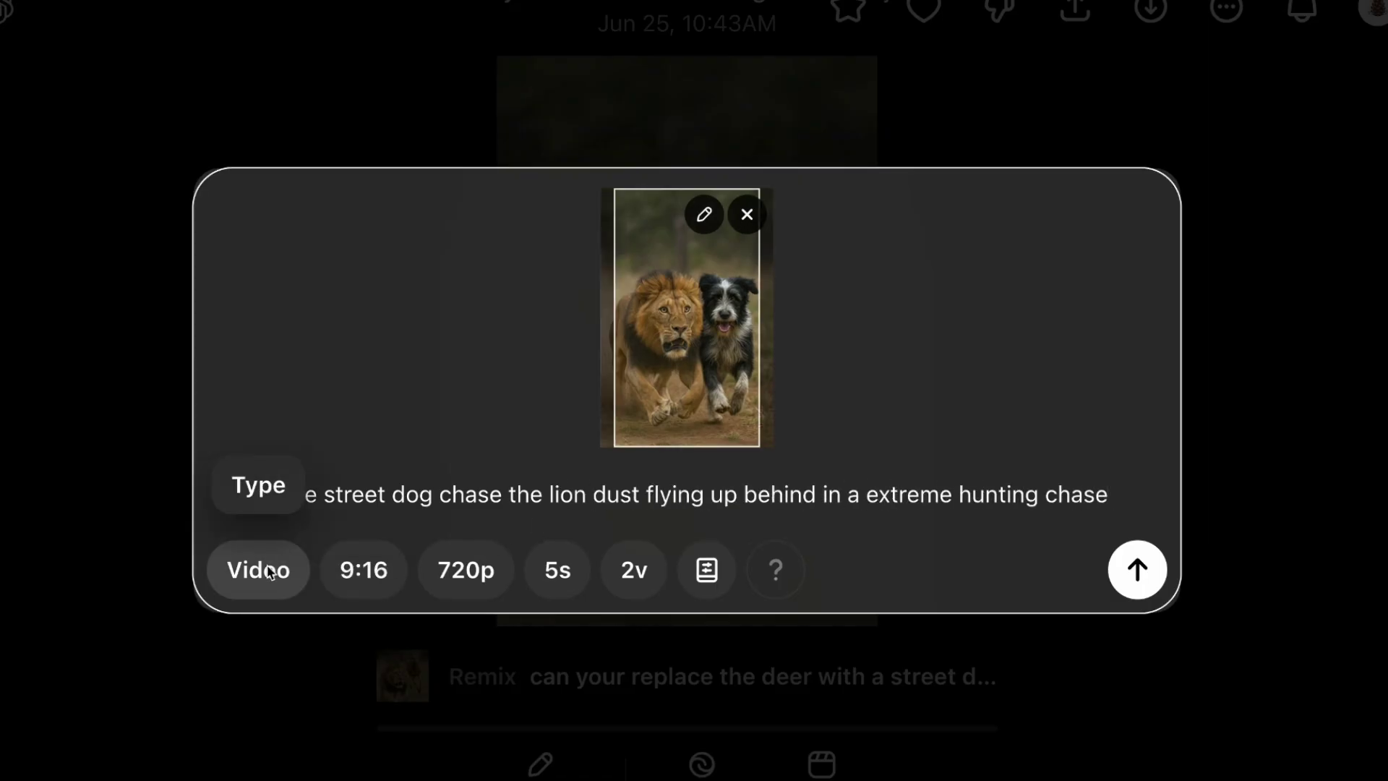
Choose Video as the output type with a 2:3 aspect ratio and generate the video.
{"action": "left_click", "coordinate": [269, 571]}
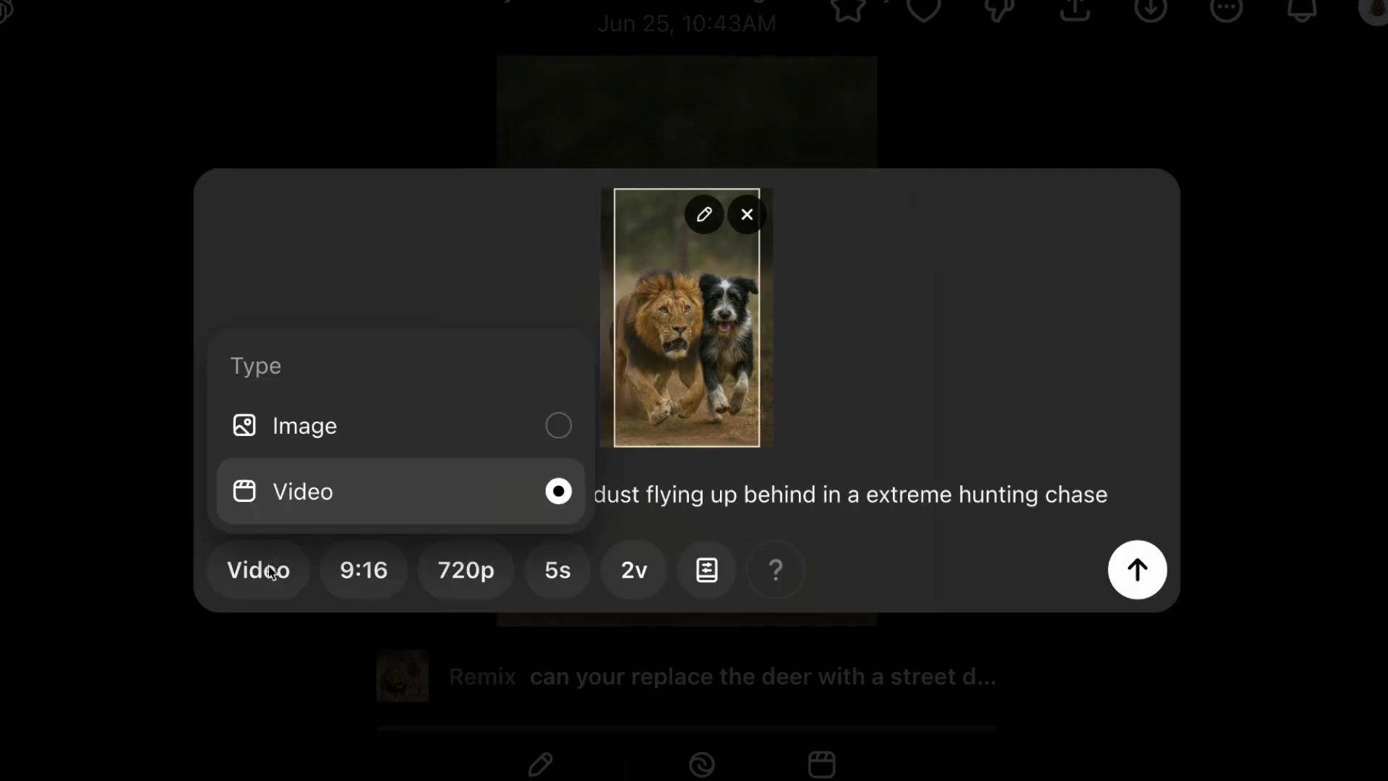
{"action": "left_click", "coordinate": [388, 502]}
{"action": "left_click", "coordinate": [364, 568]}
{"action": "left_click", "coordinate": [448, 432]}
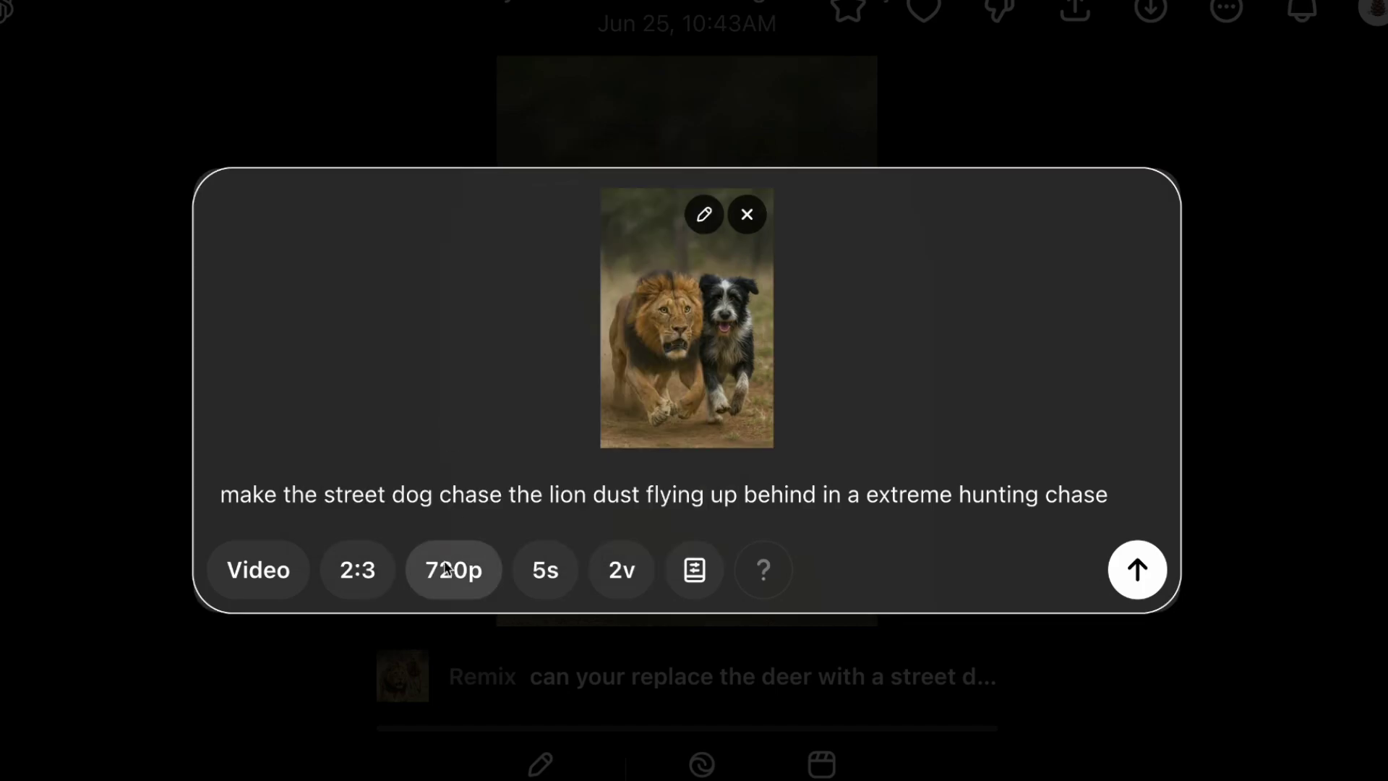
{"action": "left_click", "coordinate": [1128, 573]}
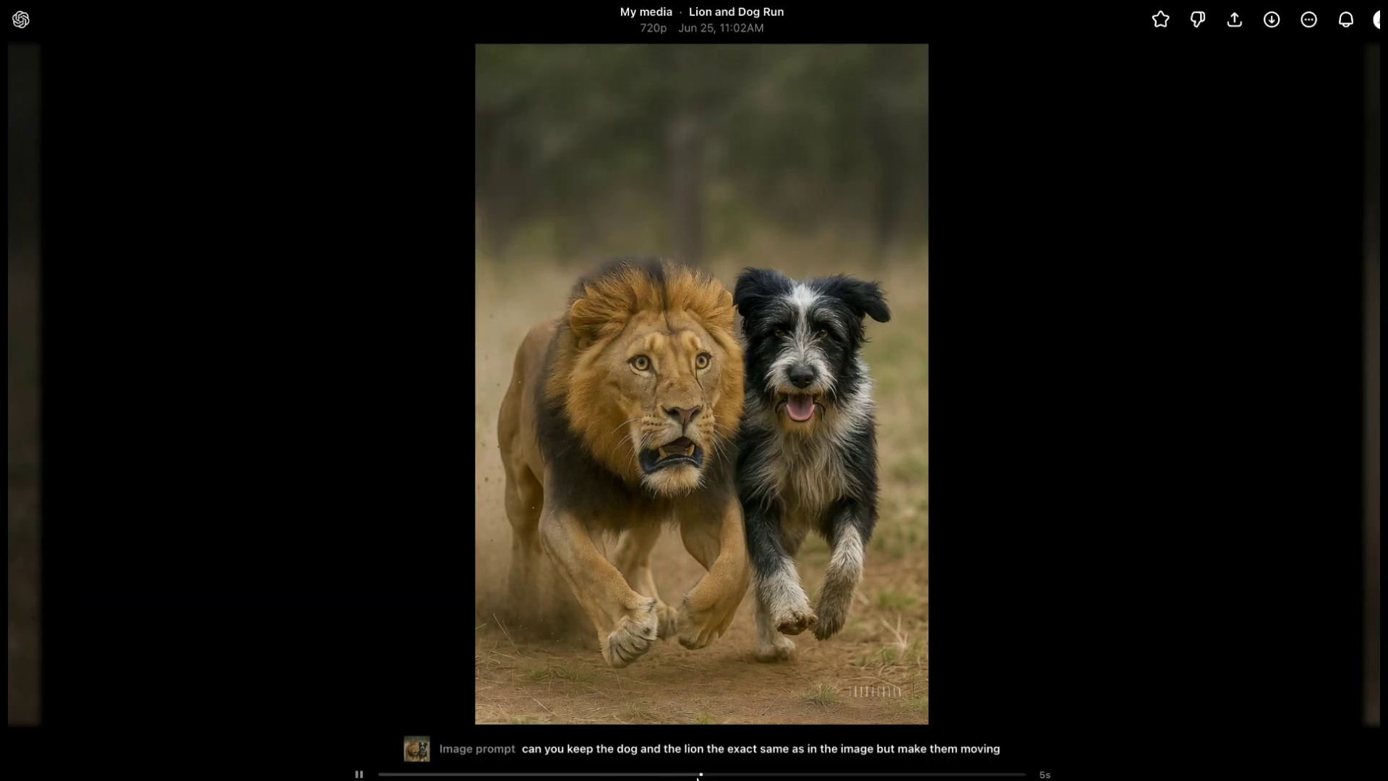
Scrub through the Lion and Dog Run video to review the animals' motion.
{"action": "left_click", "coordinate": [760, 775]}
{"action": "left_click_drag", "start_coordinate": [761, 776], "coordinate": [642, 776]}
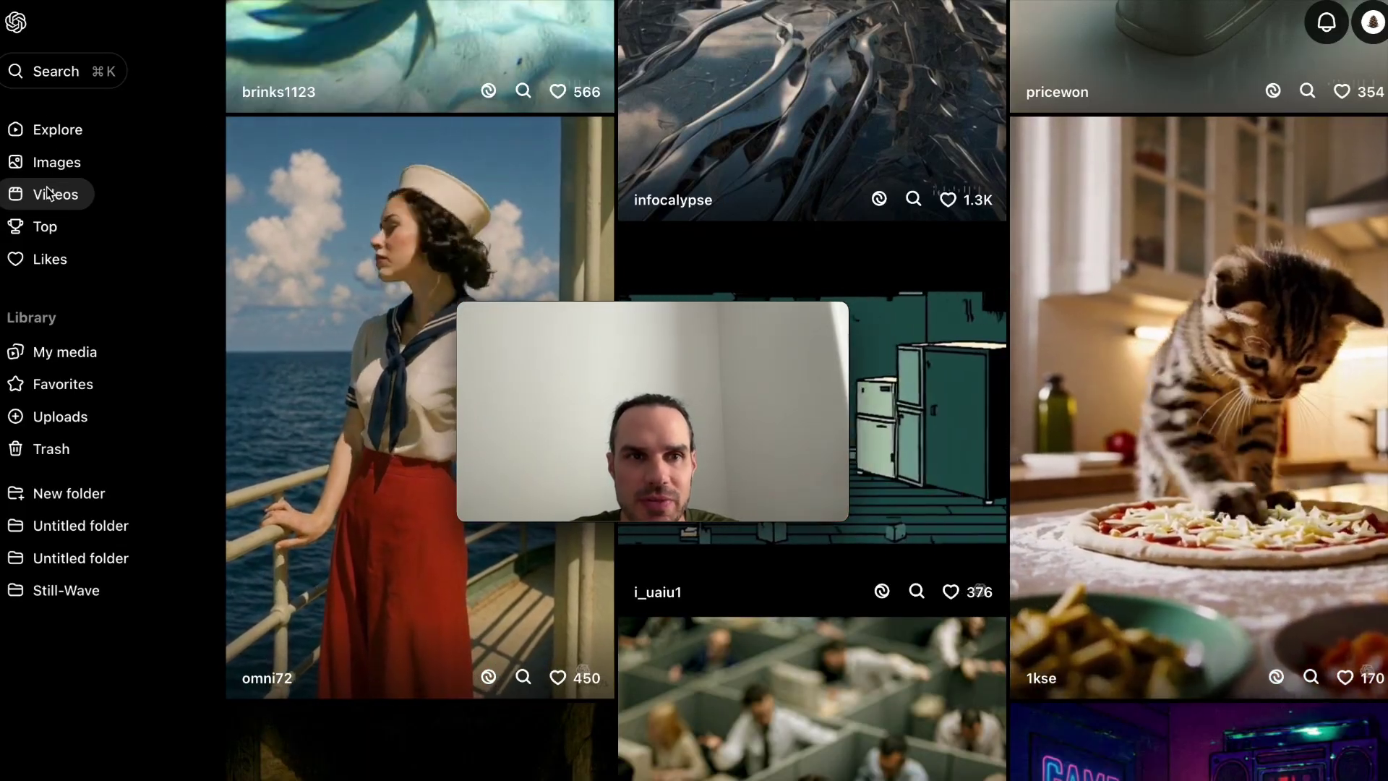
Remix the community video of the kitten making pizza, replacing the cat with a scruffy black, white and grey street dog with border collie-like markings.
{"action": "scroll", "coordinate": [1157, 376], "scroll_direction": "down", "scroll_amount": 1}
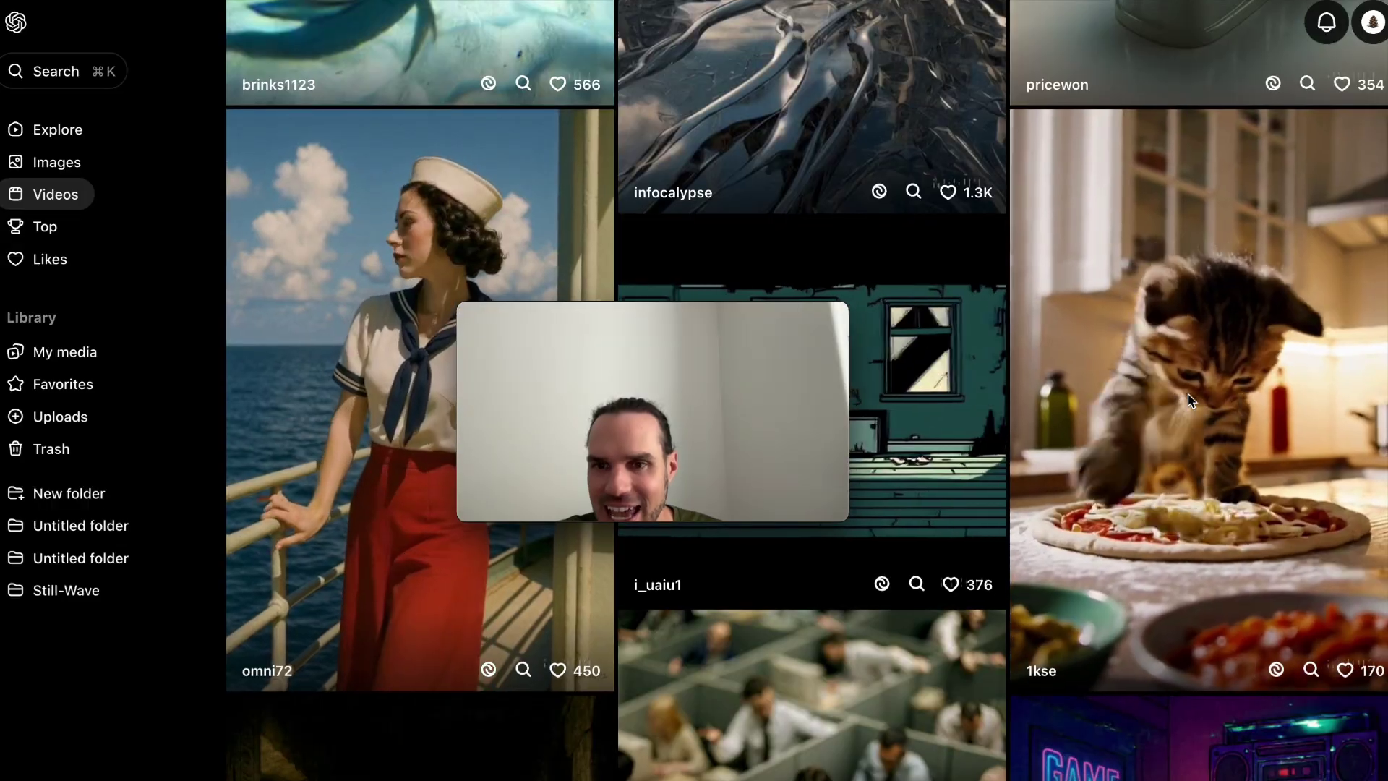
{"action": "left_click", "coordinate": [1180, 395]}
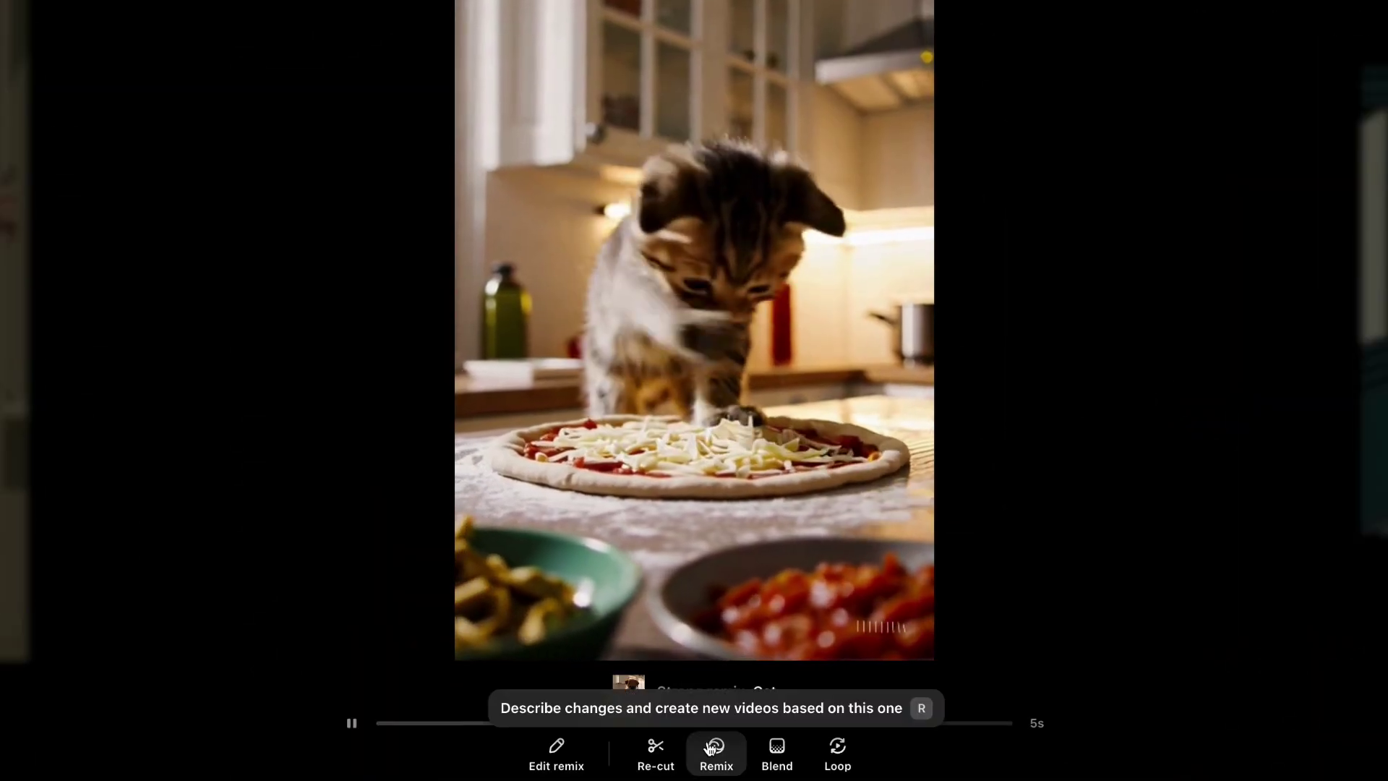
{"action": "left_click", "coordinate": [710, 749]}
{"action": "type", "text": "can your replace the cat a scruffy street dog that is black white and grey with longer scruffy fur, dark around the eyes of the dog, marking similar to a boarder collie"}
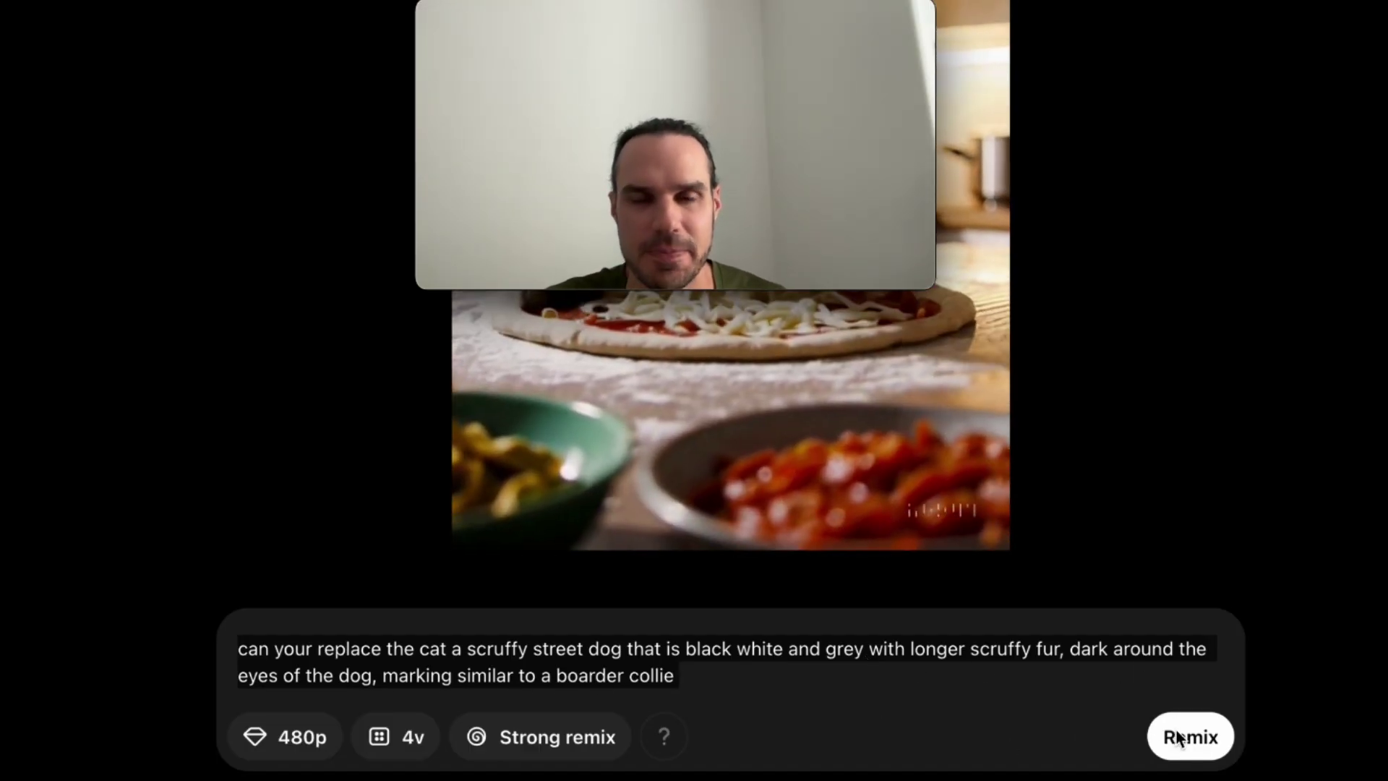
{"action": "left_click", "coordinate": [1178, 738]}
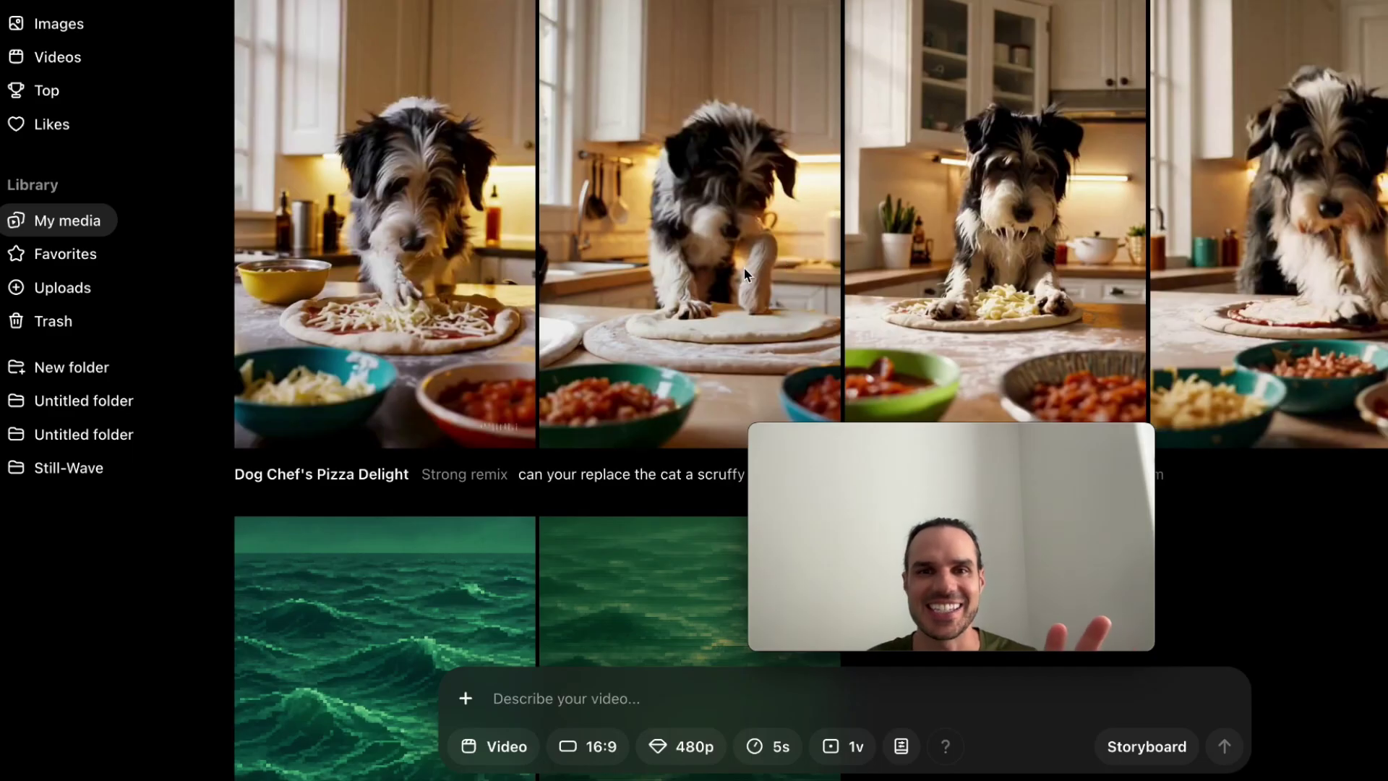
Review the first three Dog Chef's Pizza Delight video variations one at a time from My media.
{"action": "scroll", "coordinate": [665, 253], "scroll_direction": "up", "scroll_amount": 1}
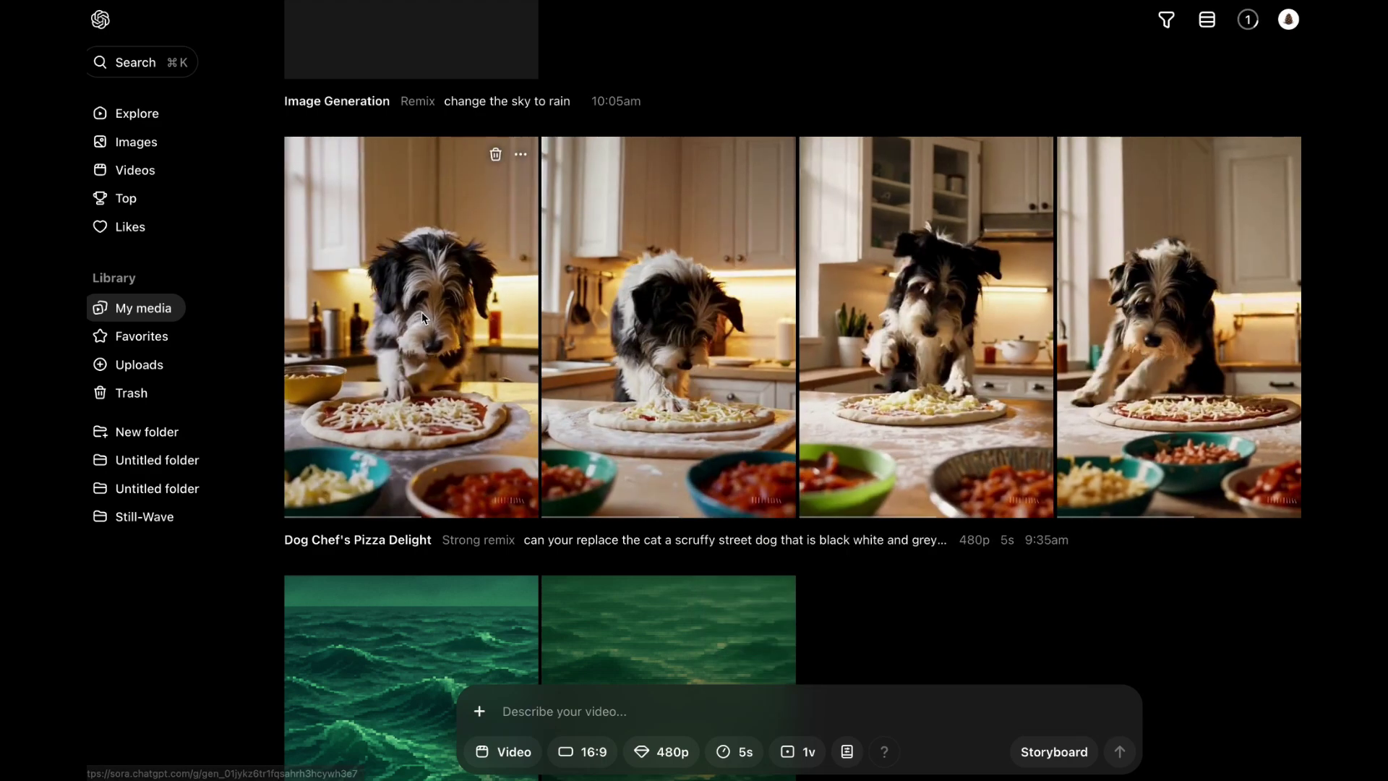
{"action": "left_click", "coordinate": [422, 311]}
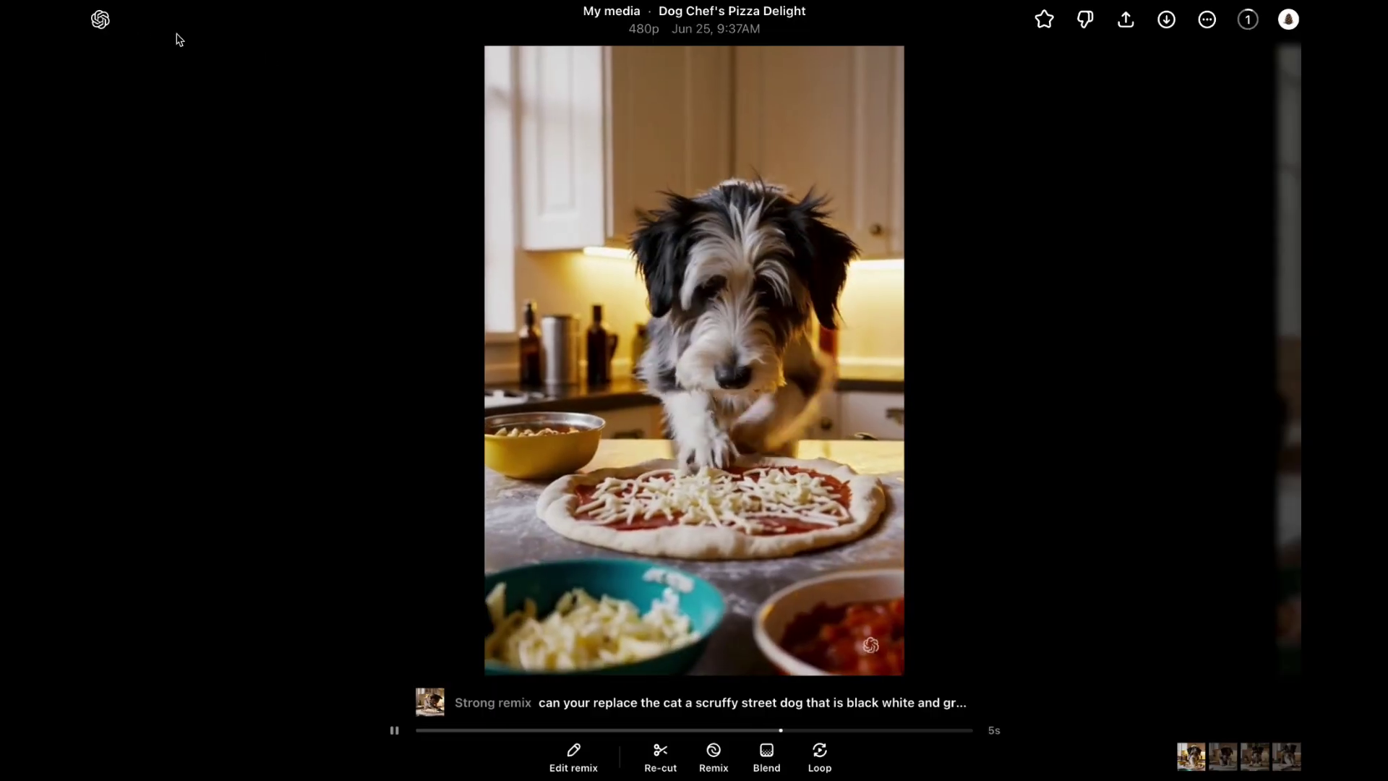
{"action": "left_click", "coordinate": [100, 19]}
{"action": "left_click", "coordinate": [680, 296]}
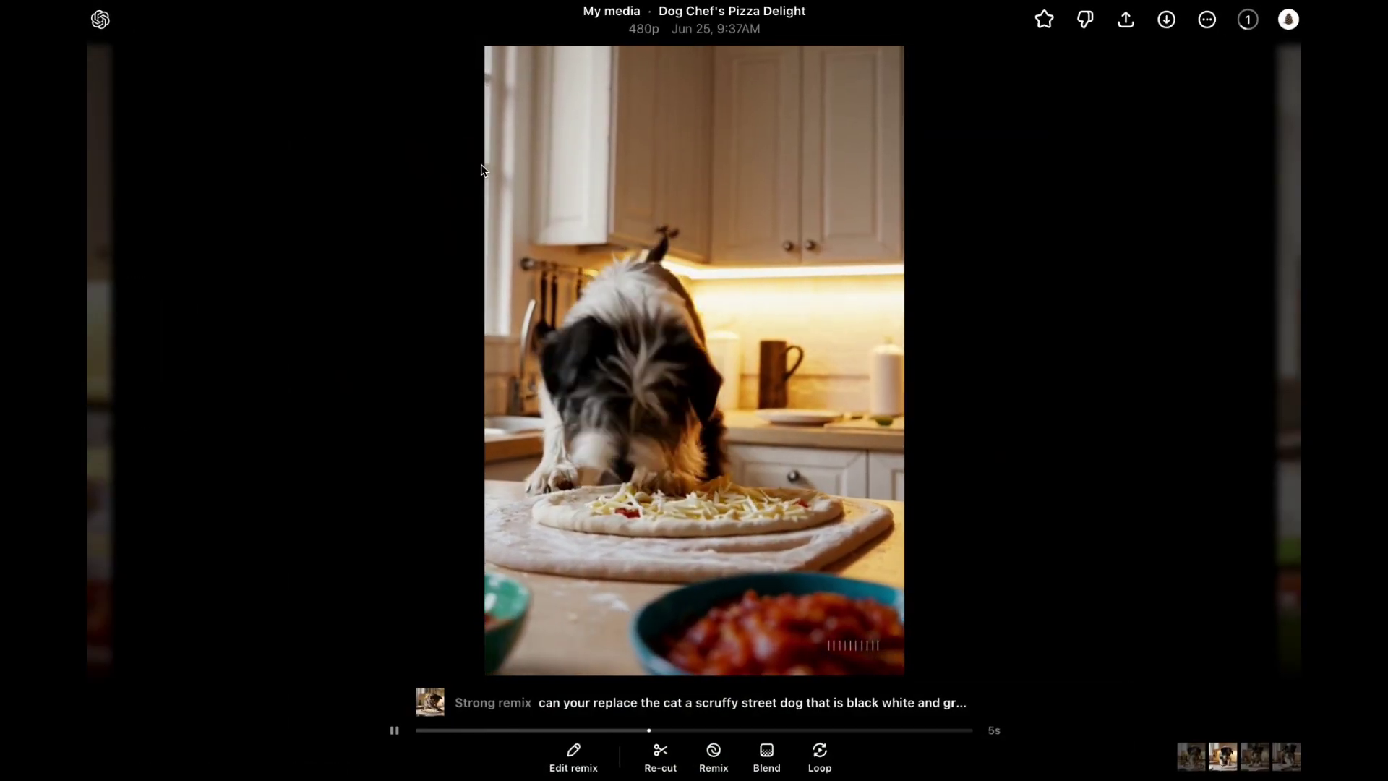
{"action": "left_click", "coordinate": [100, 20]}
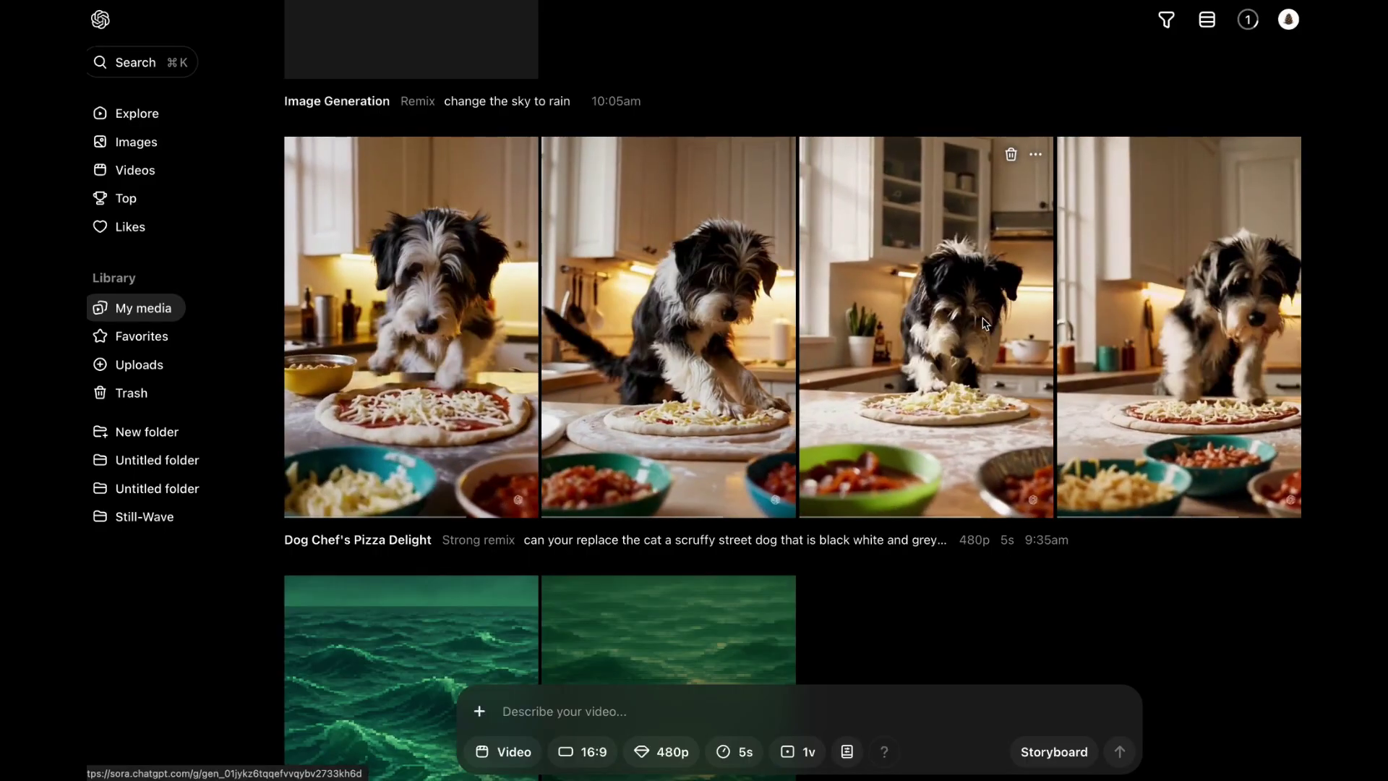
{"action": "left_click", "coordinate": [983, 322]}
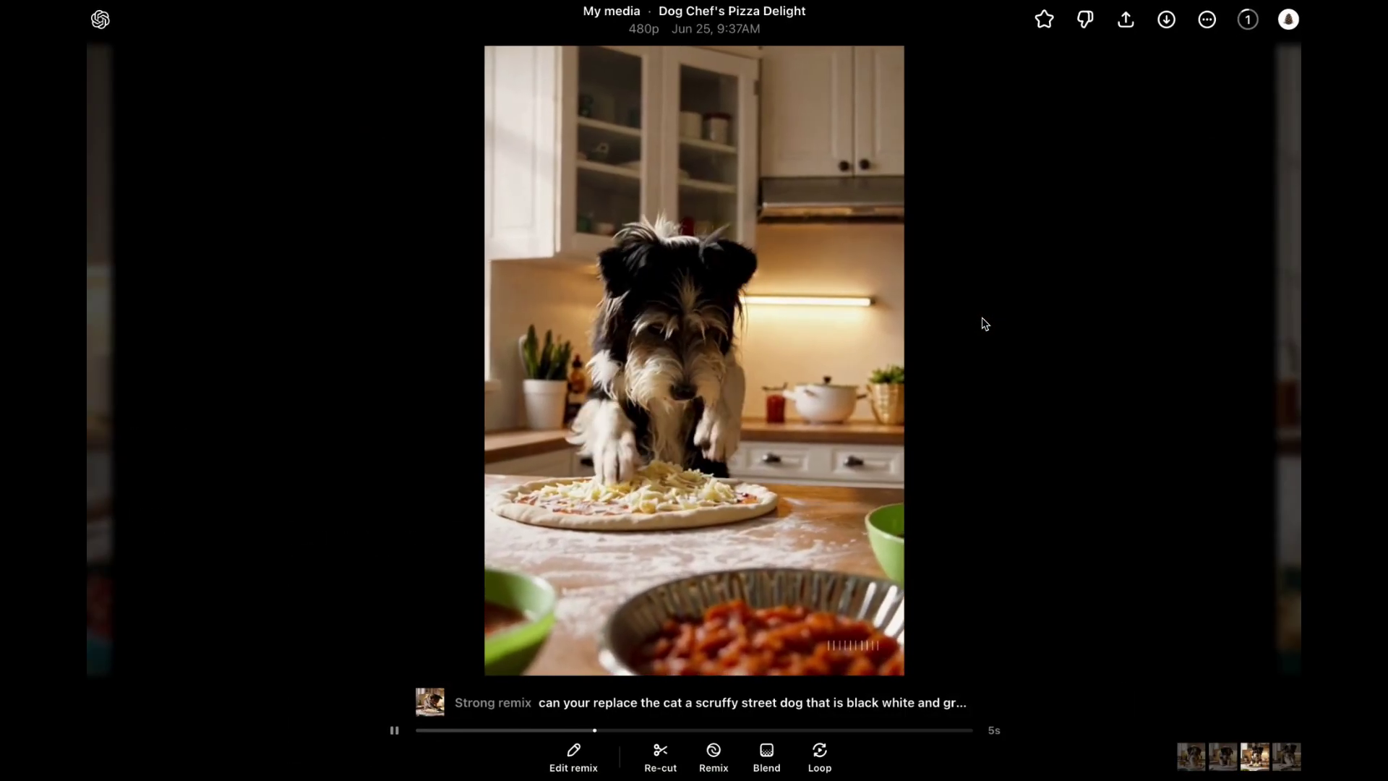